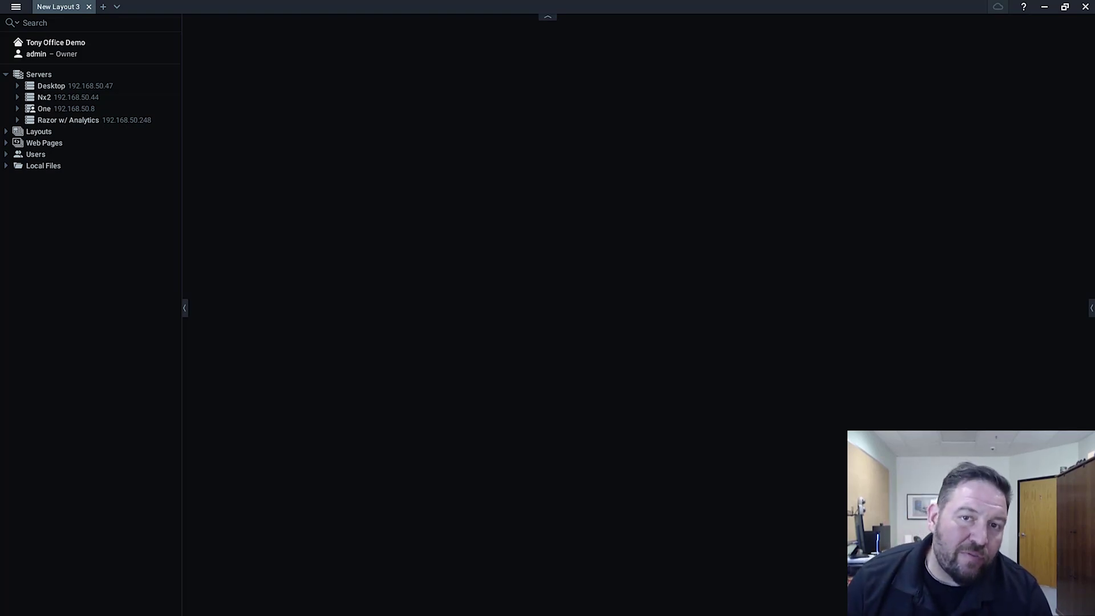
Delete the GoPro camera from the Desktop server
click(17, 86)
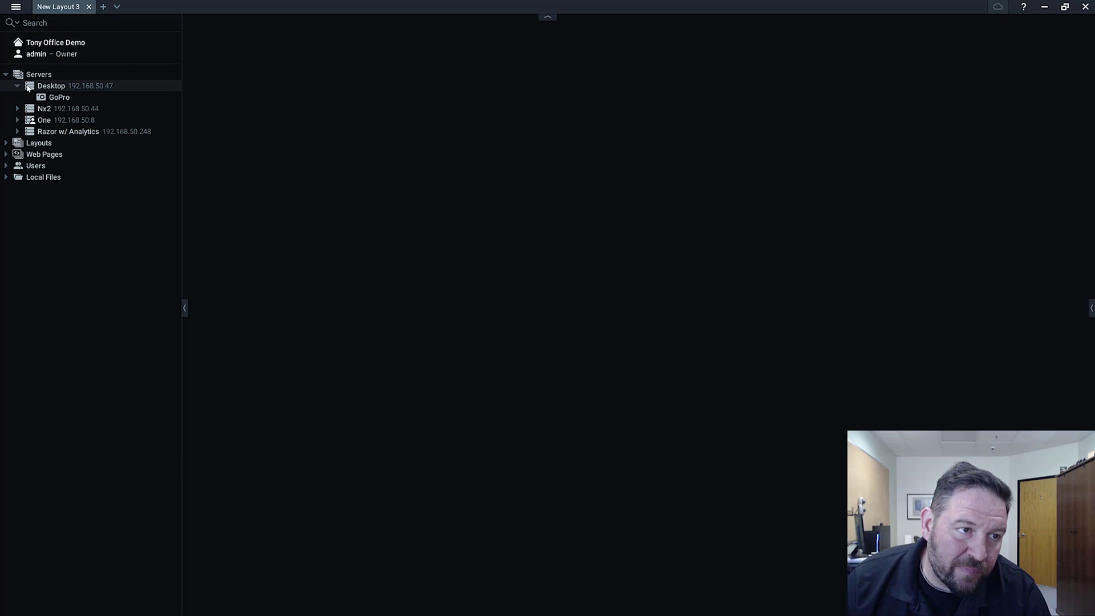
click(59, 97)
right_click(60, 97)
click(86, 149)
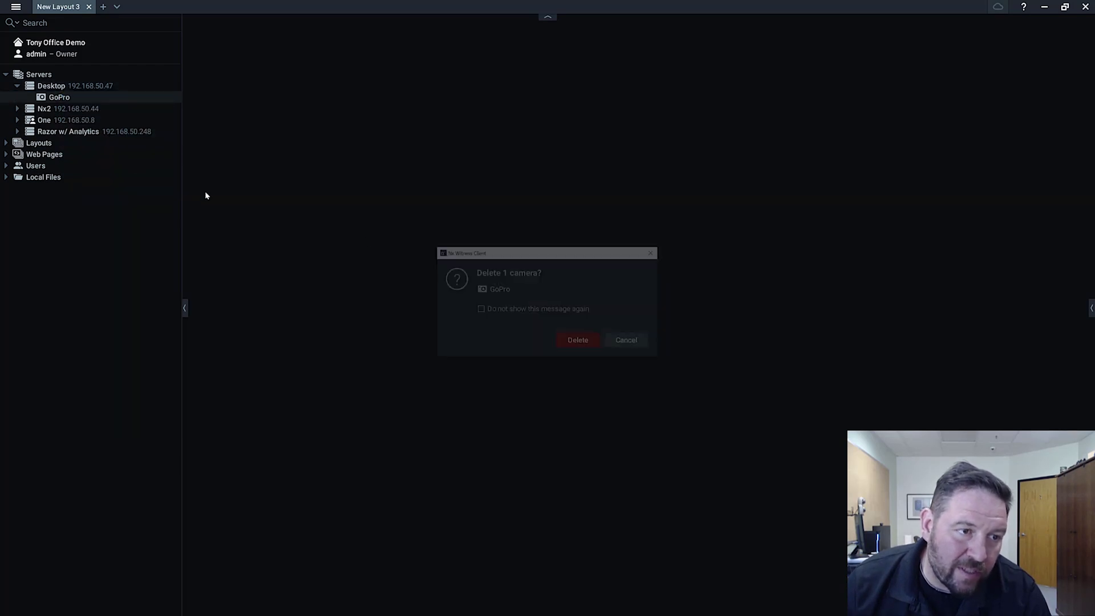
click(579, 342)
Create a virtual camera named 'Tony Phone' on the Desktop server
click(16, 6)
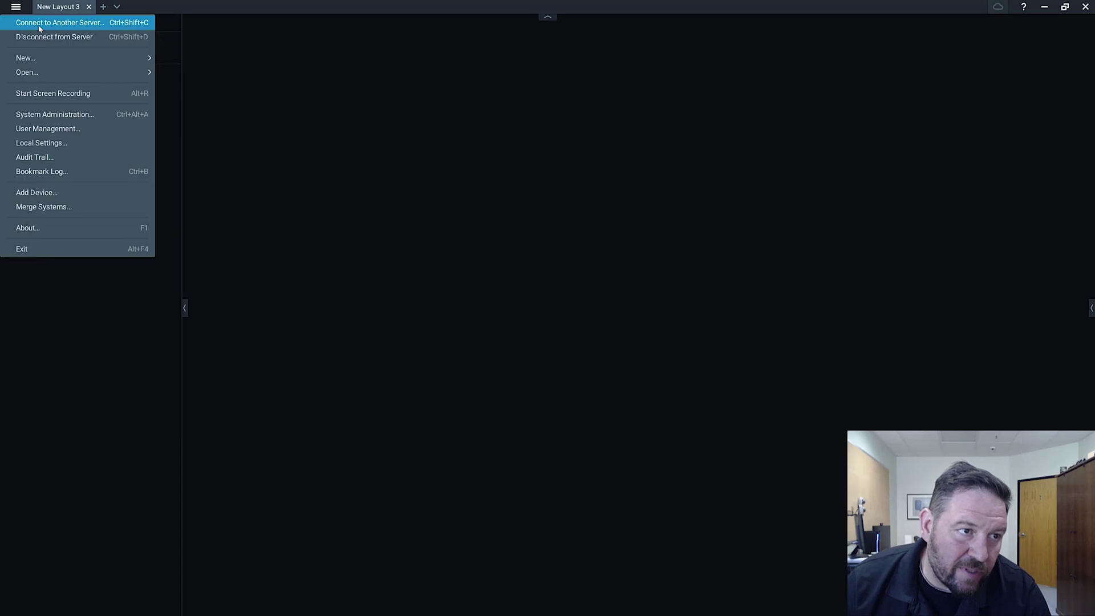
mouse_move(90, 59)
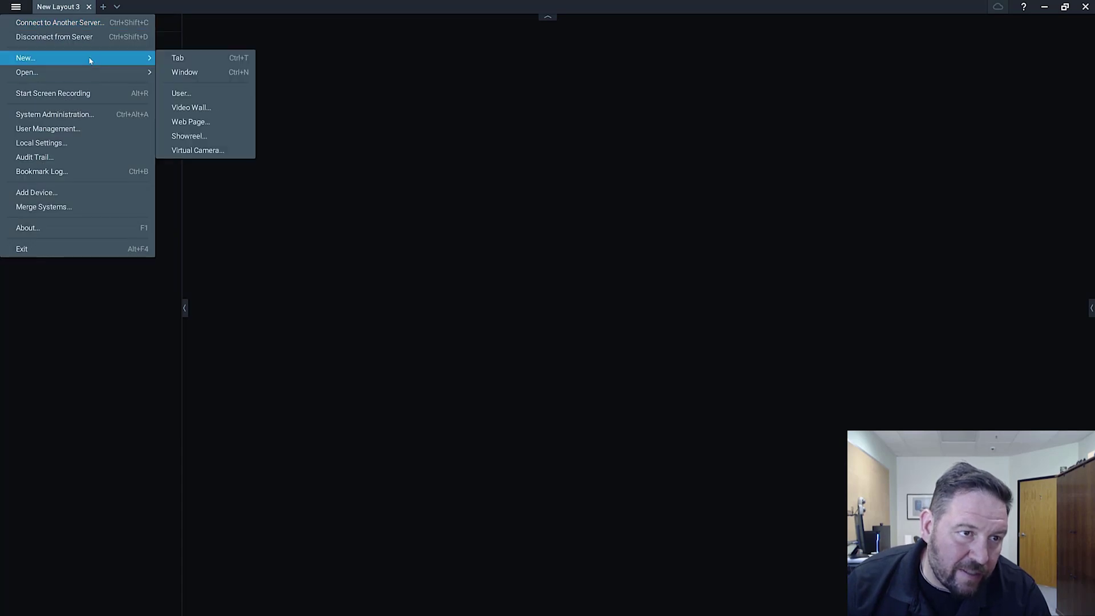
click(224, 150)
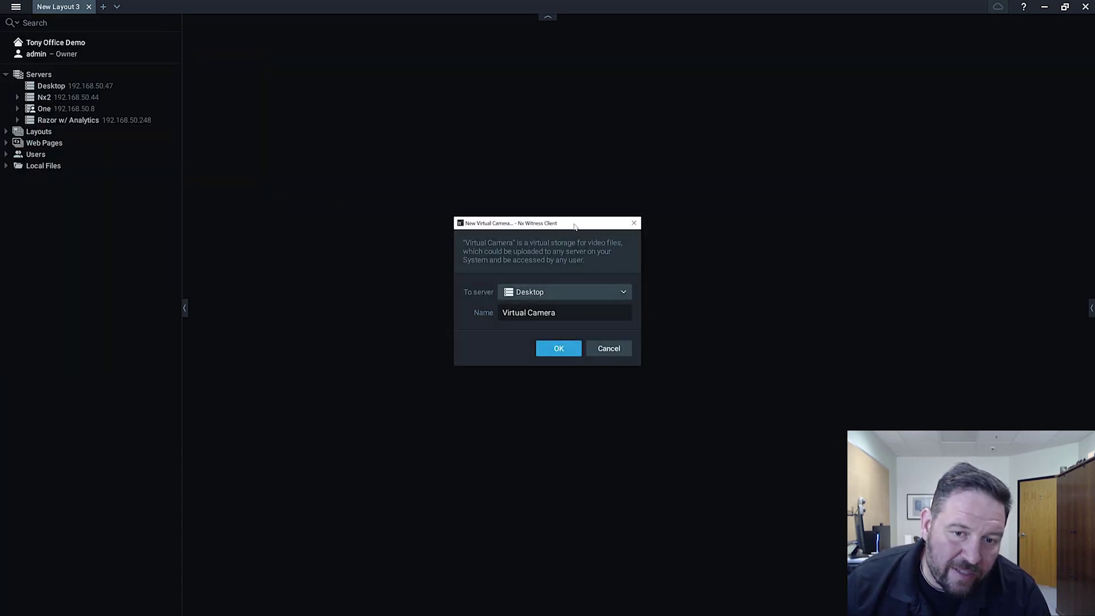
drag(574, 226, 605, 167)
click(608, 231)
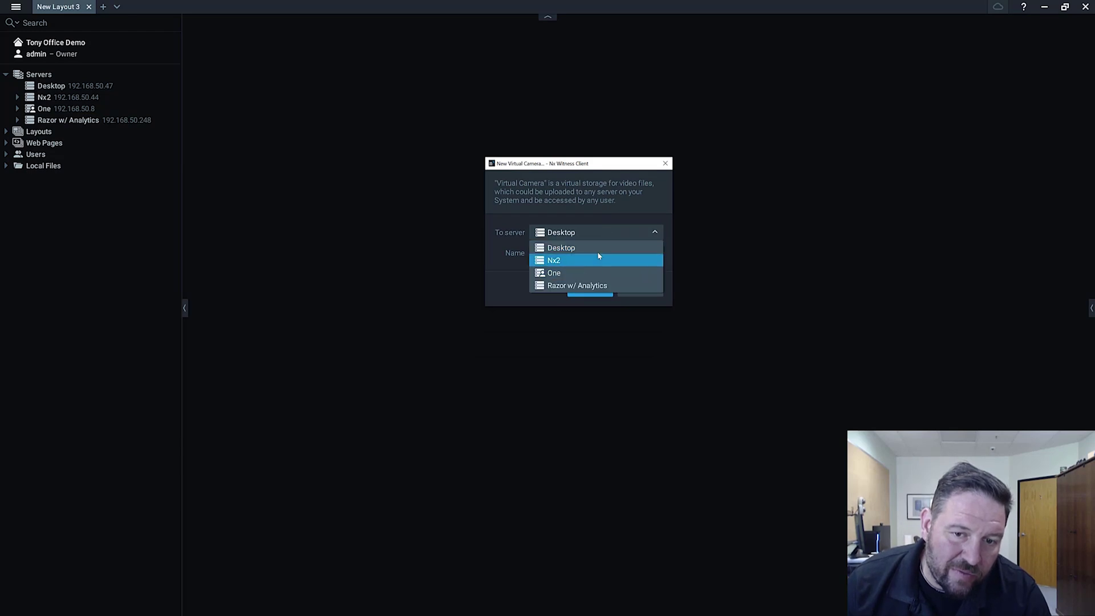
click(599, 246)
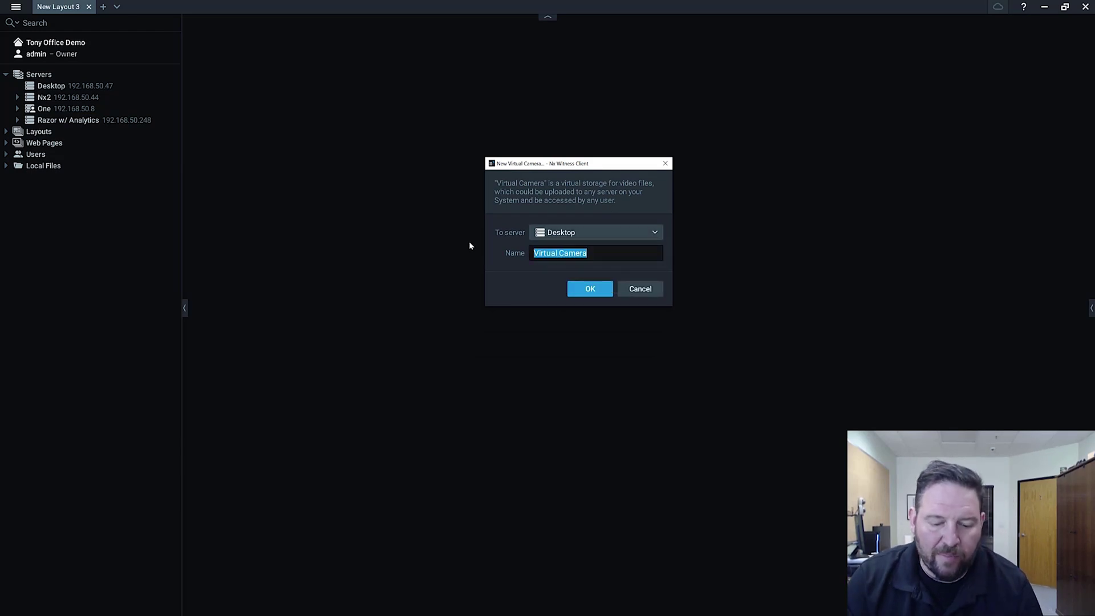
text(Tony Phon)
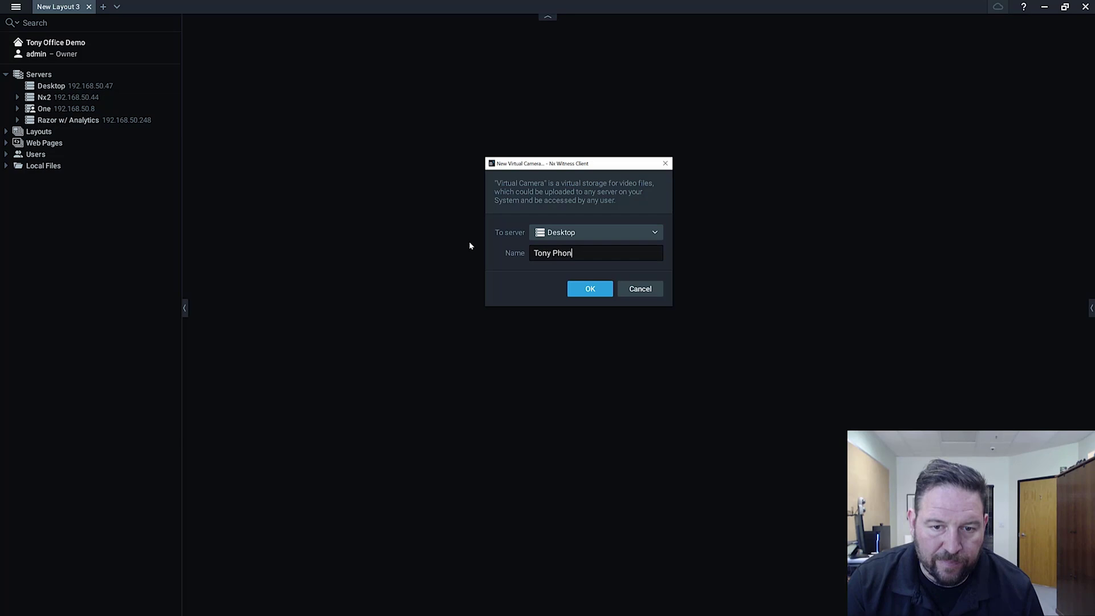
text(e)
key(Return)
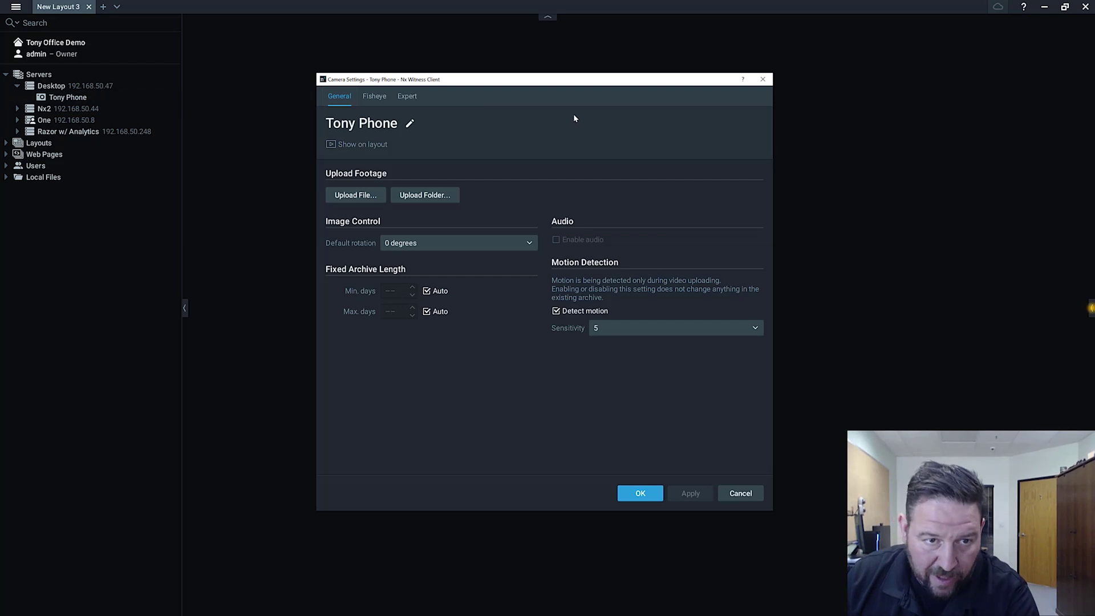
drag(468, 82, 491, 57)
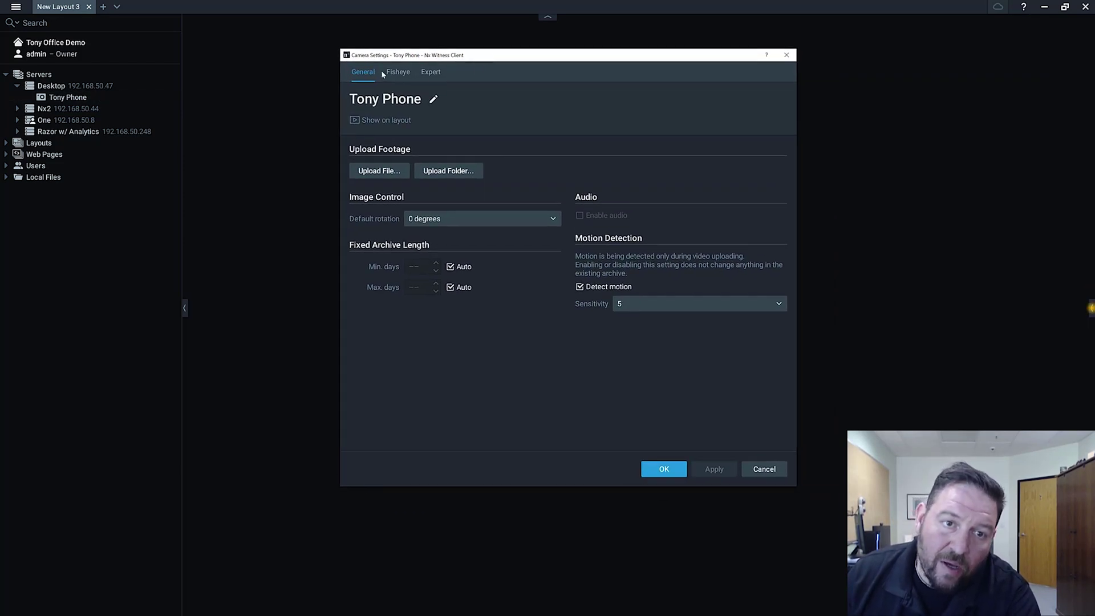
click(398, 73)
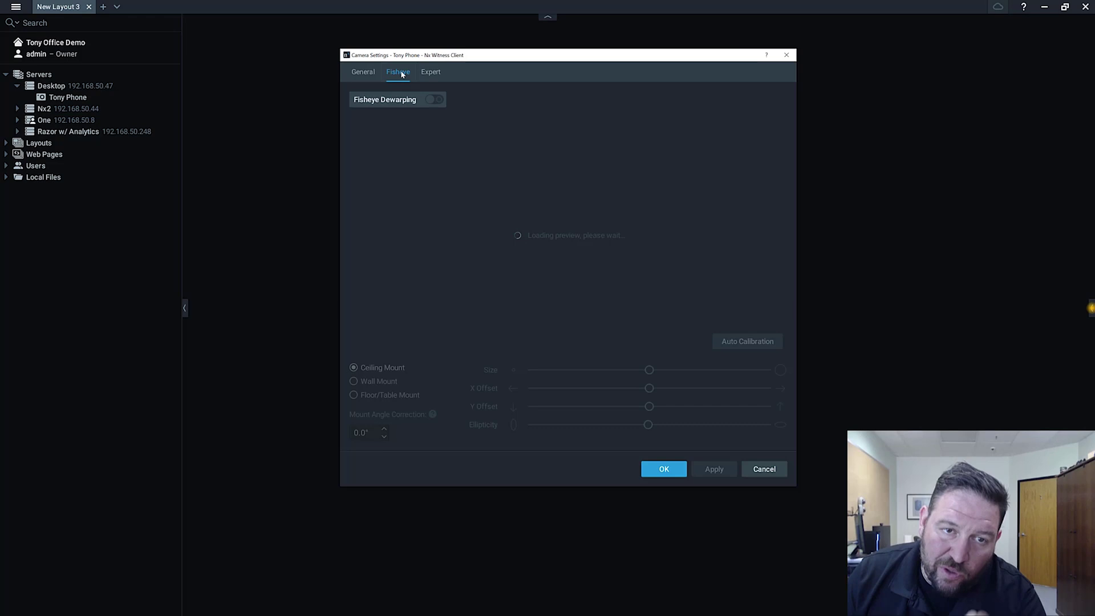
click(430, 72)
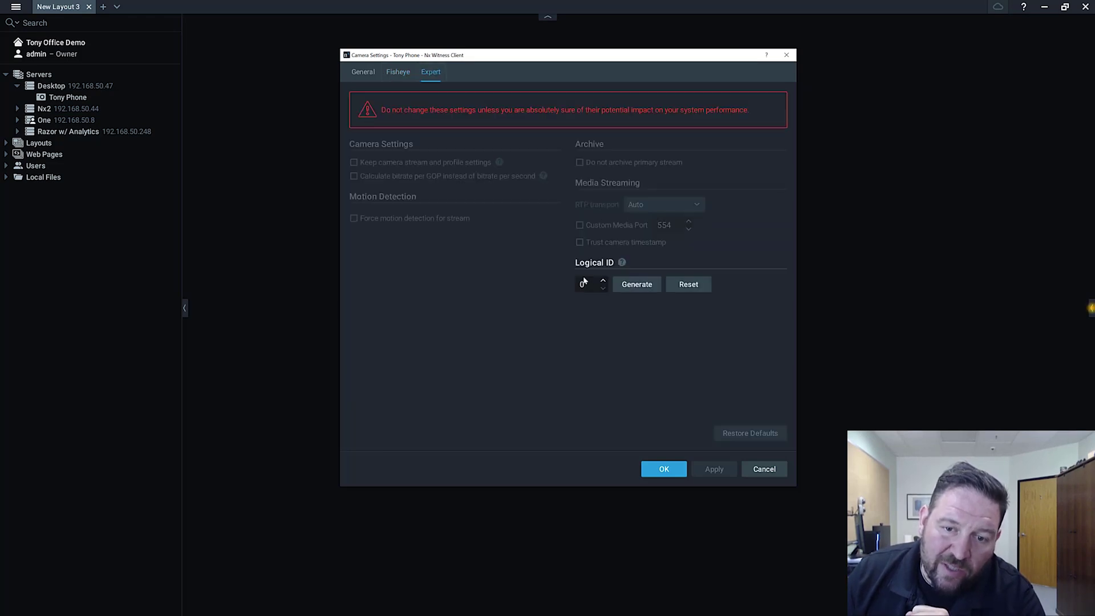
drag(583, 284, 573, 285)
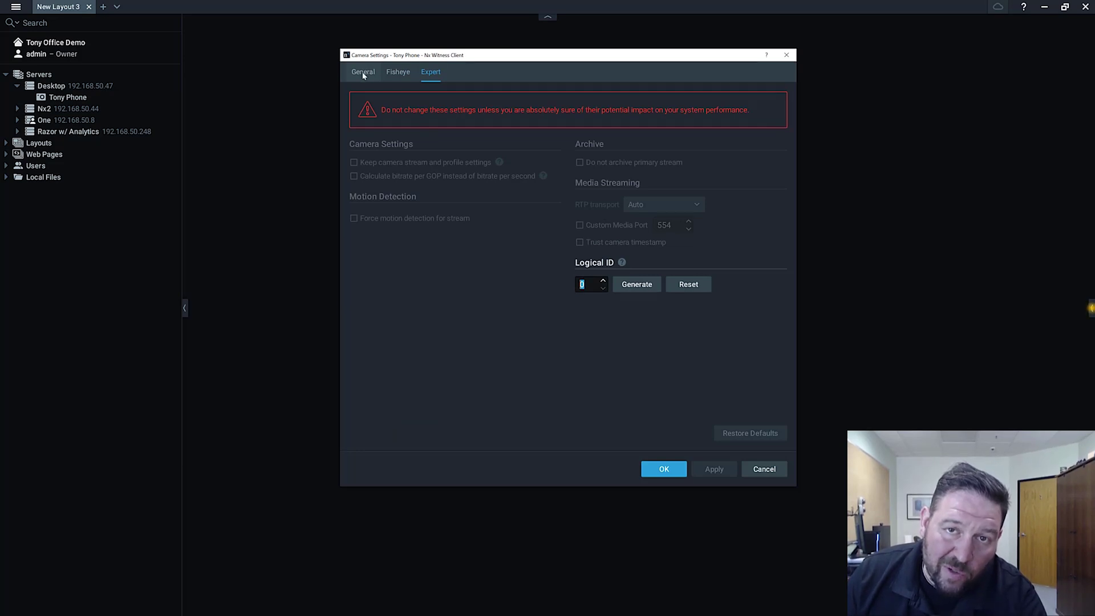
click(362, 73)
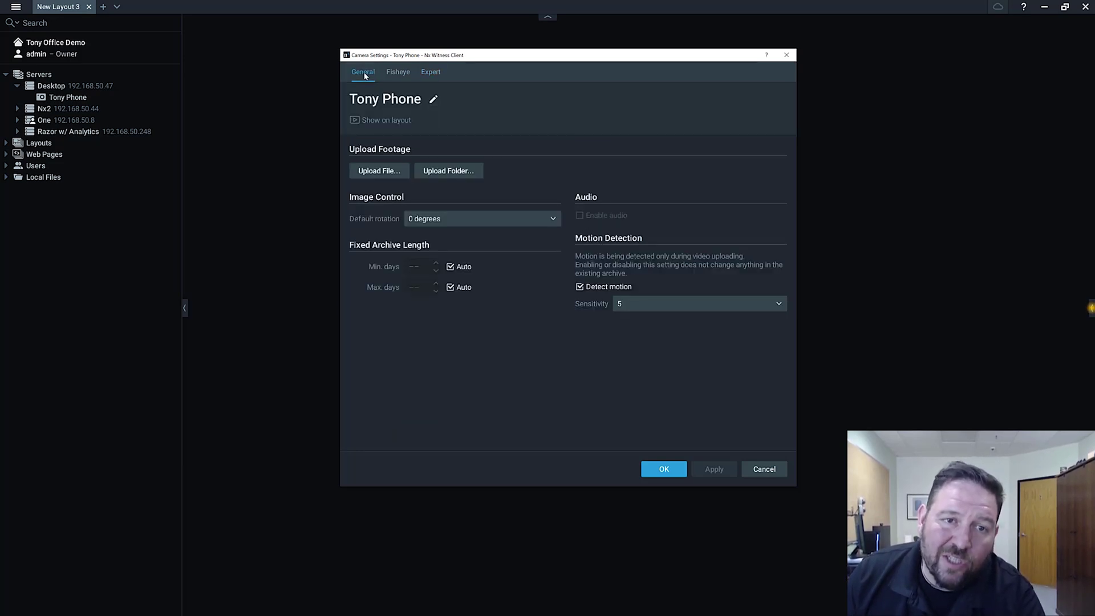
drag(429, 57, 449, 39)
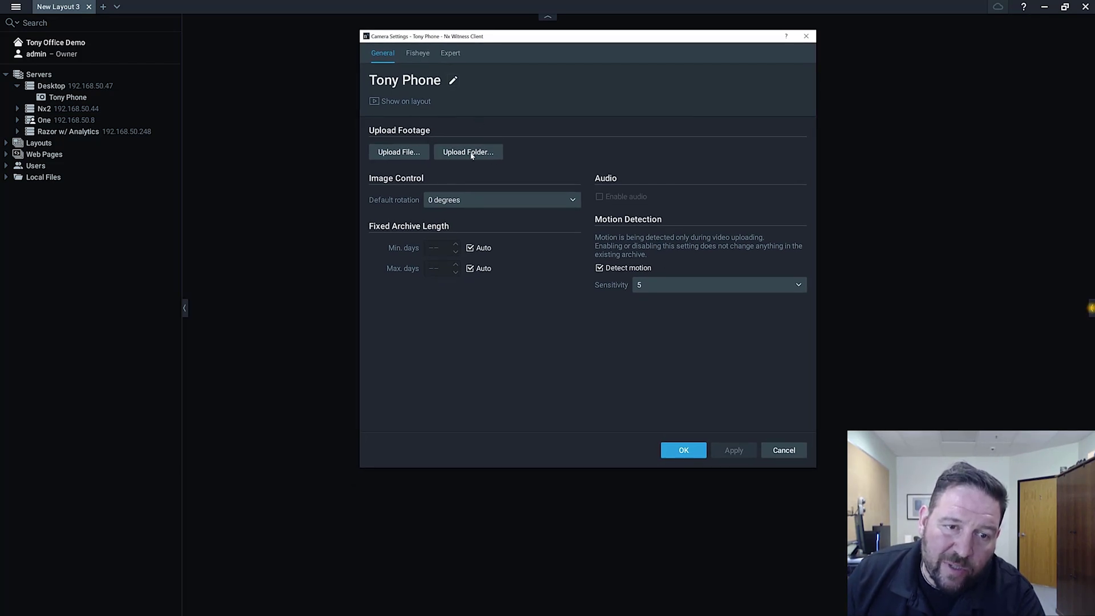
click(468, 200)
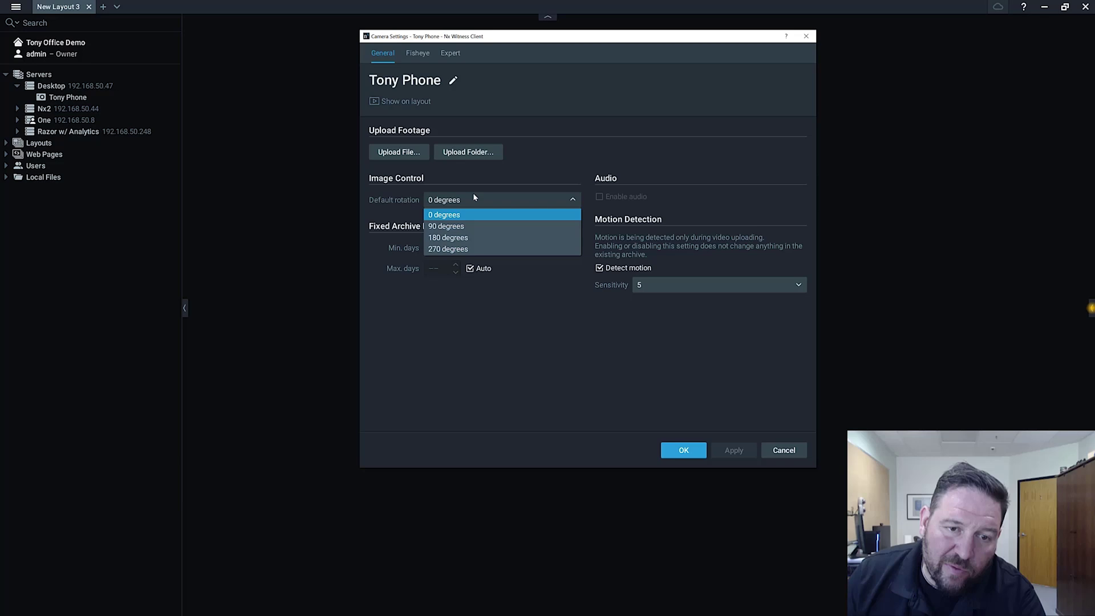
click(473, 194)
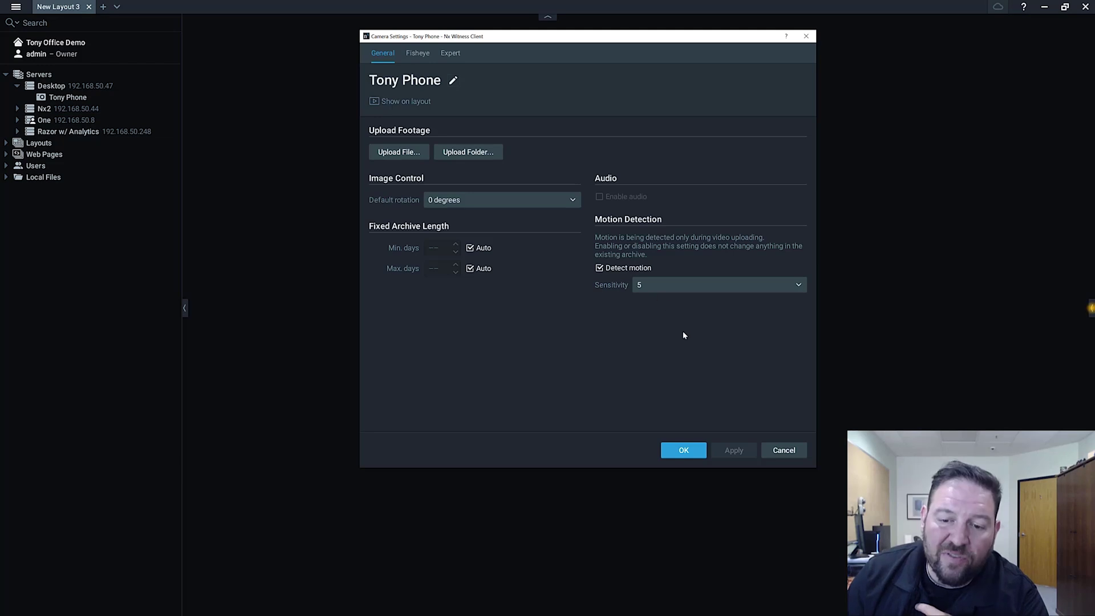
Upload Office Walkaround.mp4 from Pictures\Phone Videos to the Tony Phone camera
click(409, 152)
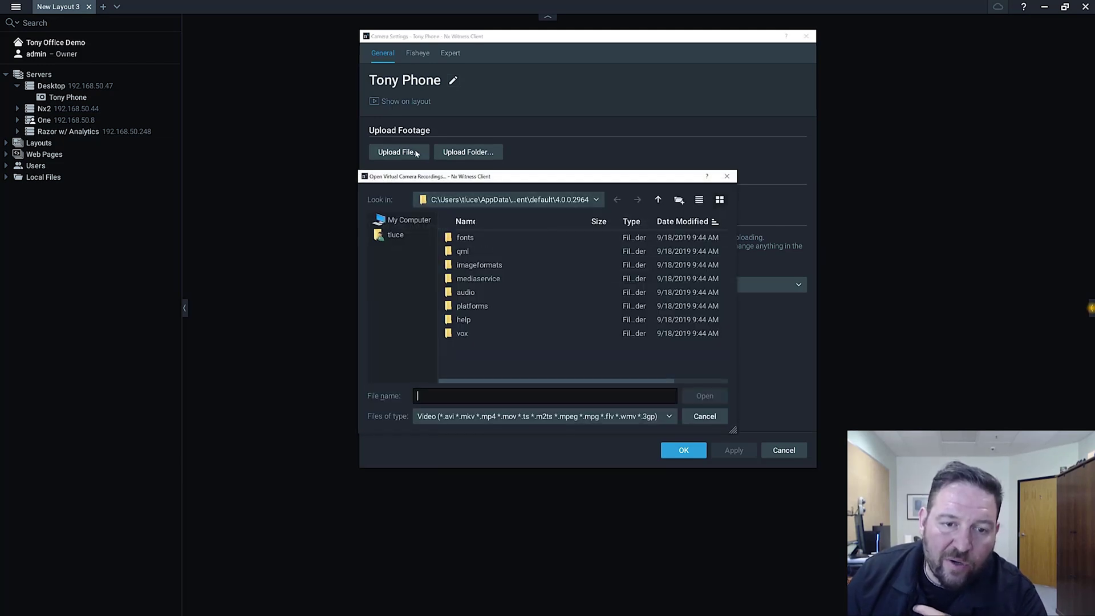
click(410, 237)
scroll(480, 351, down, 5)
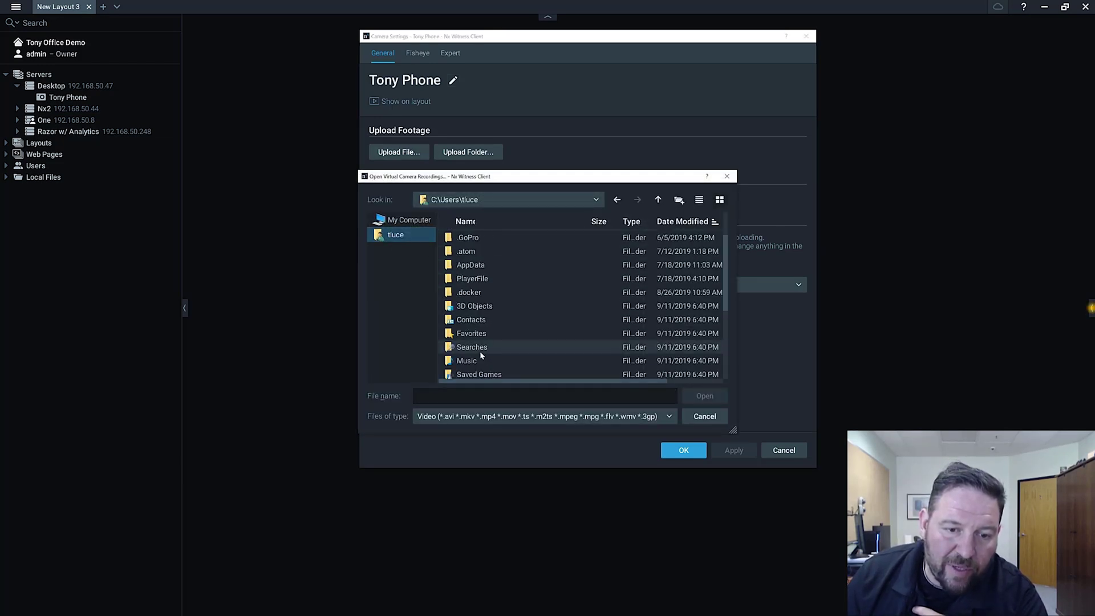
double_click(486, 360)
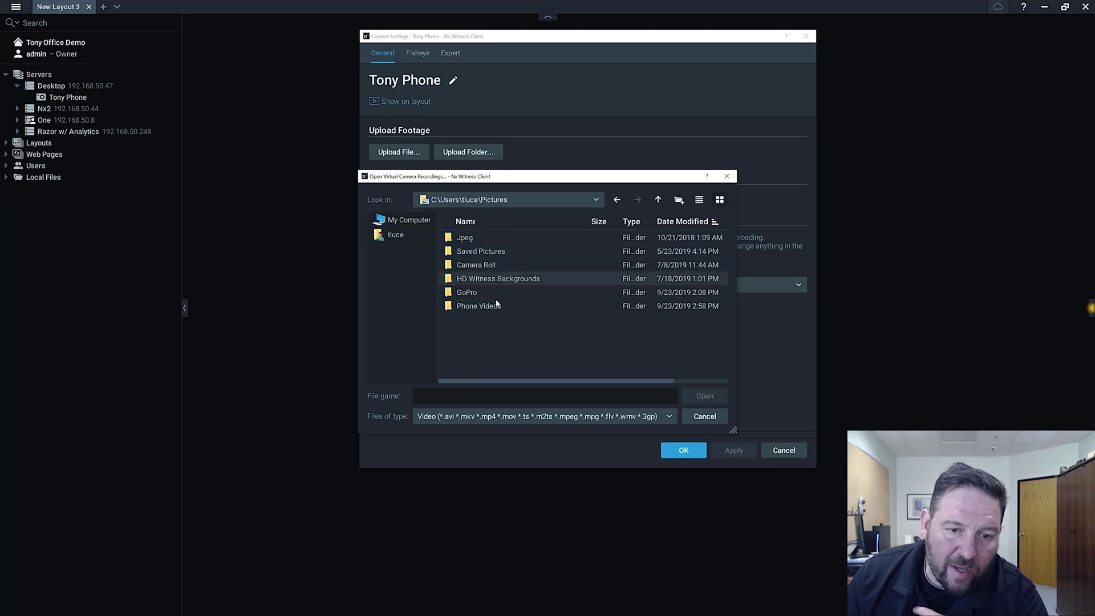
click(497, 305)
double_click(497, 306)
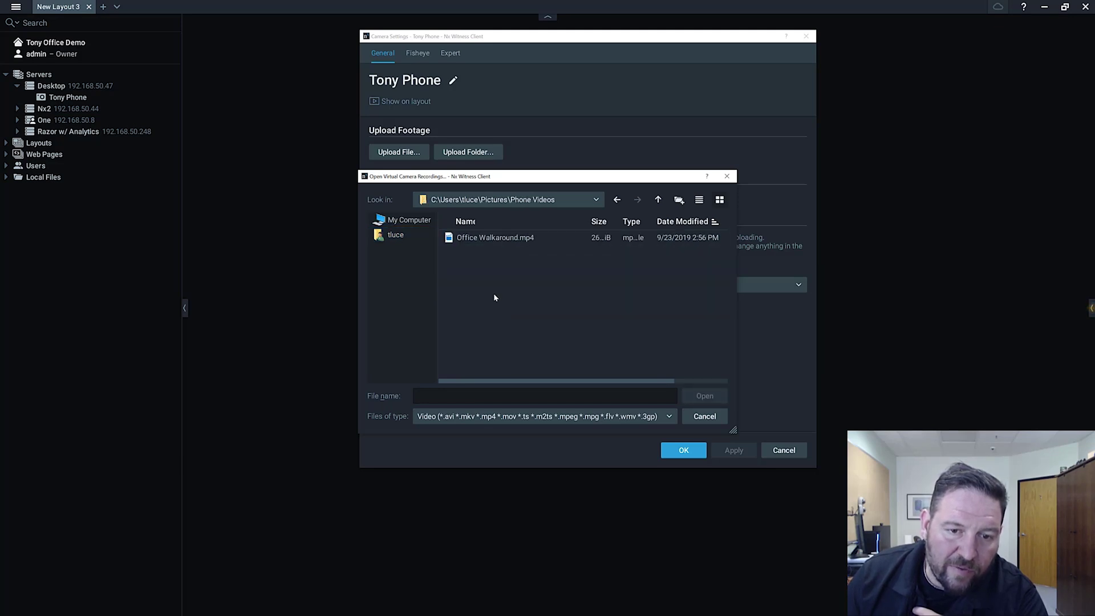
click(494, 237)
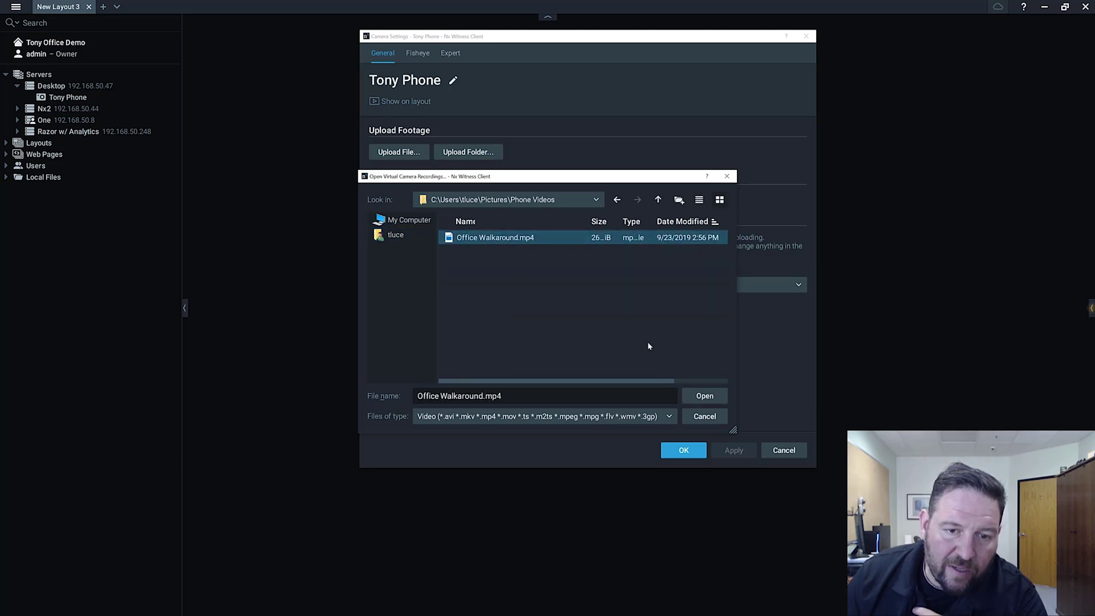
click(703, 395)
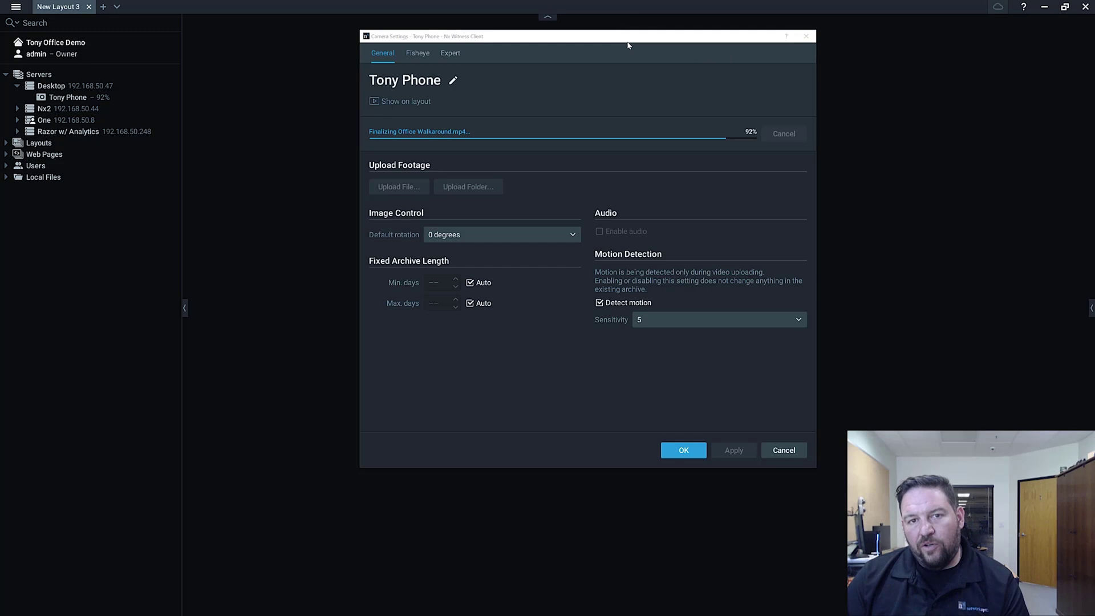
Move the Camera Settings window aside while the upload finishes
drag(629, 43, 593, 57)
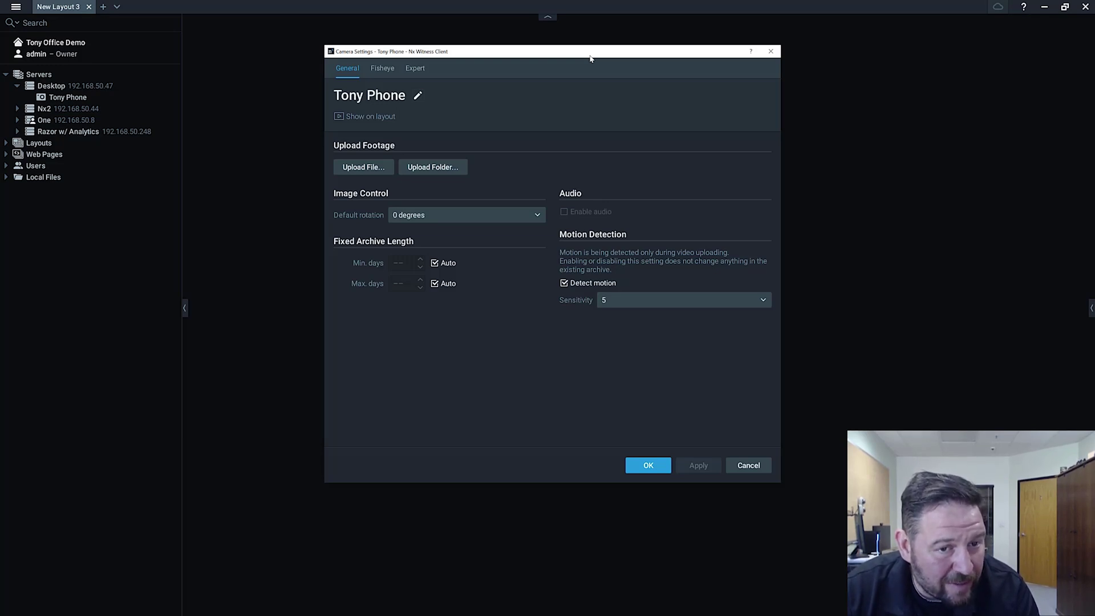
Open Tony Phone in the layout and play its footage from about 2:57:05 PM, pausing once
click(771, 52)
double_click(61, 100)
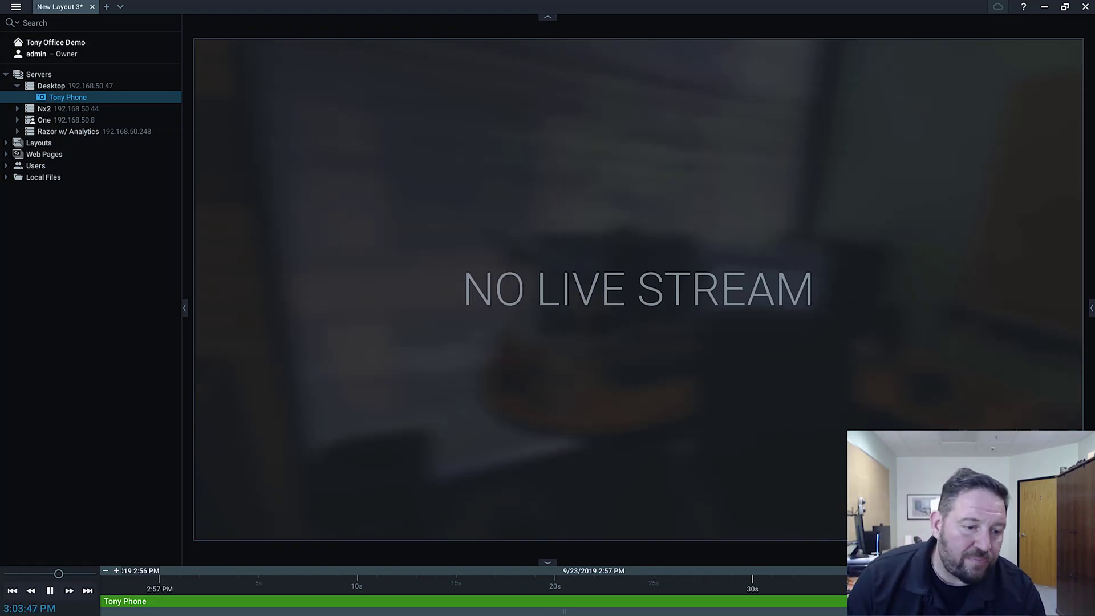
click(118, 583)
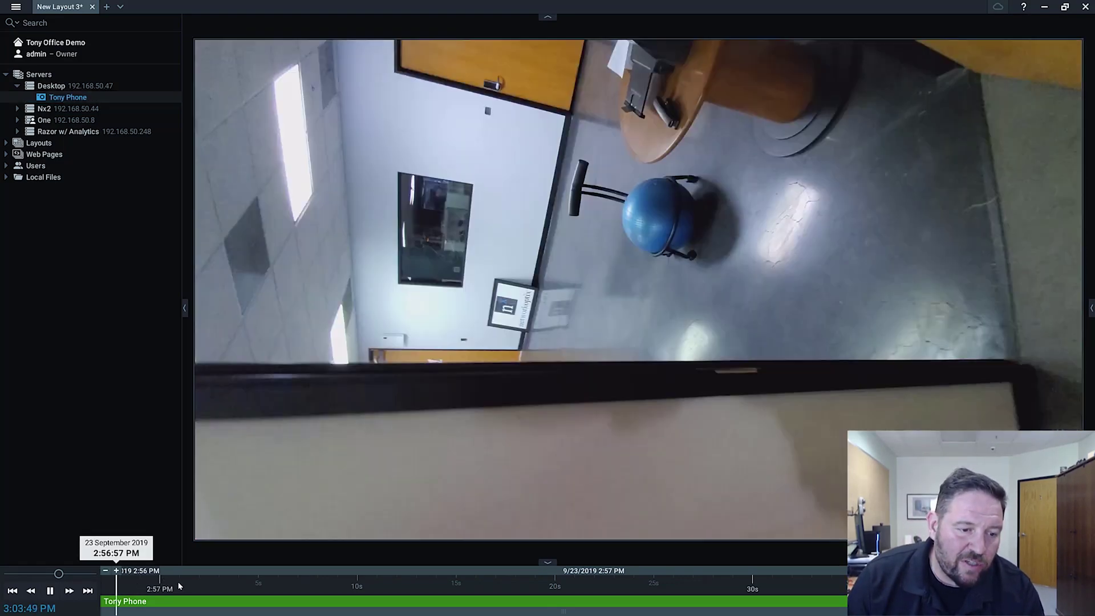
click(261, 585)
key(space)
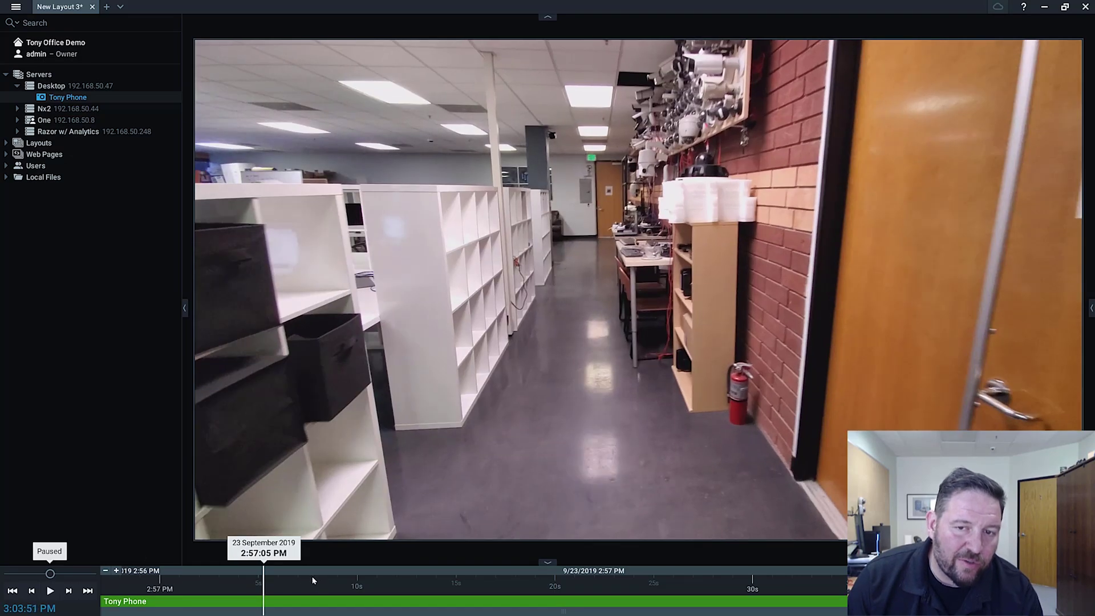
key(space)
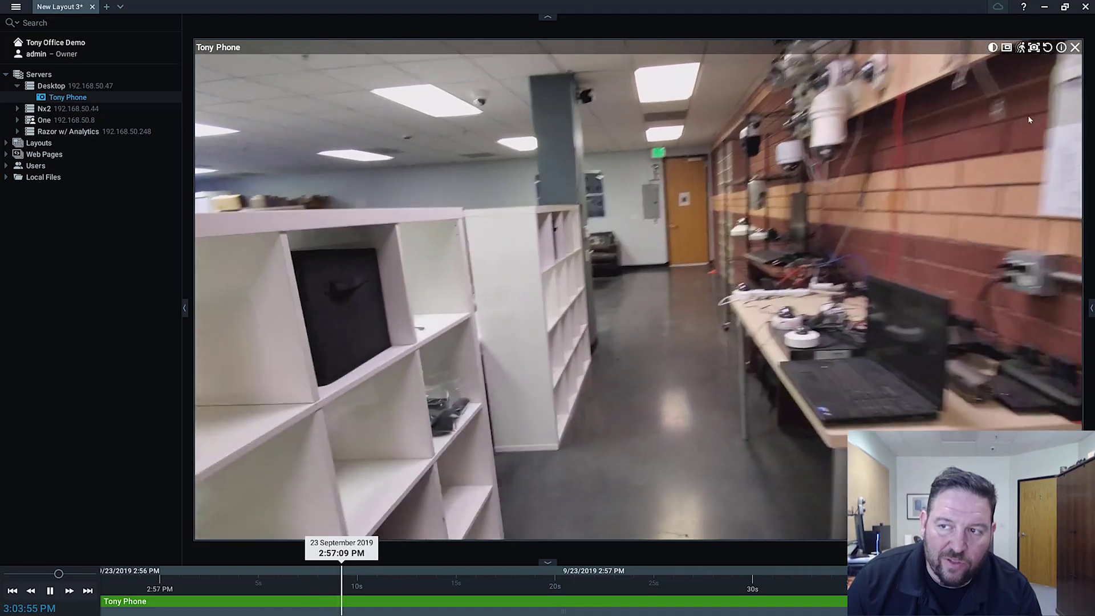
Turn on motion search on the Tony Phone item to list its motion events
click(1020, 47)
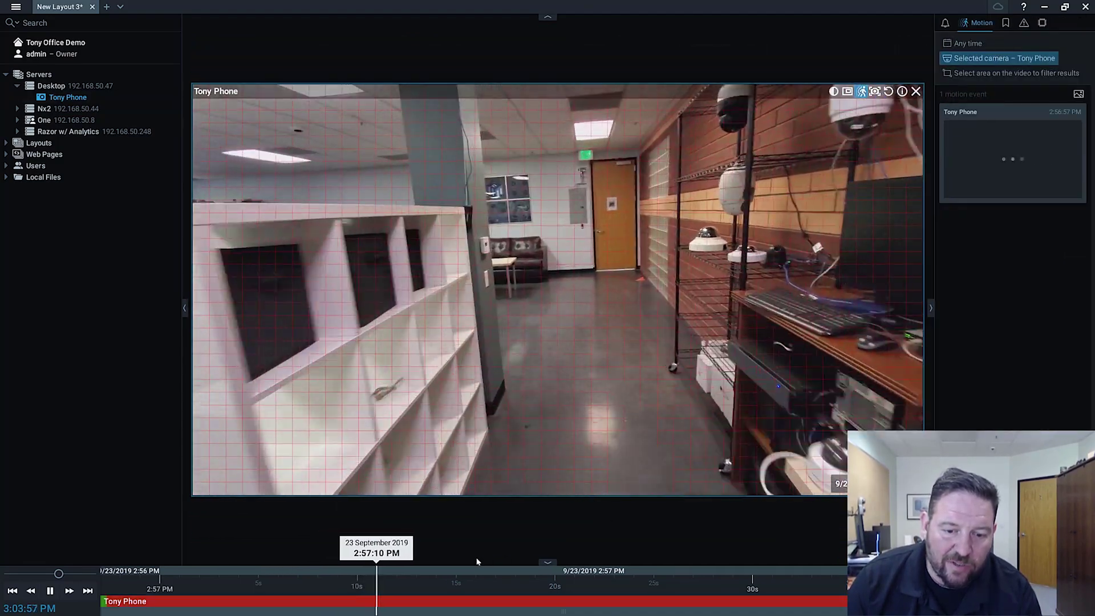